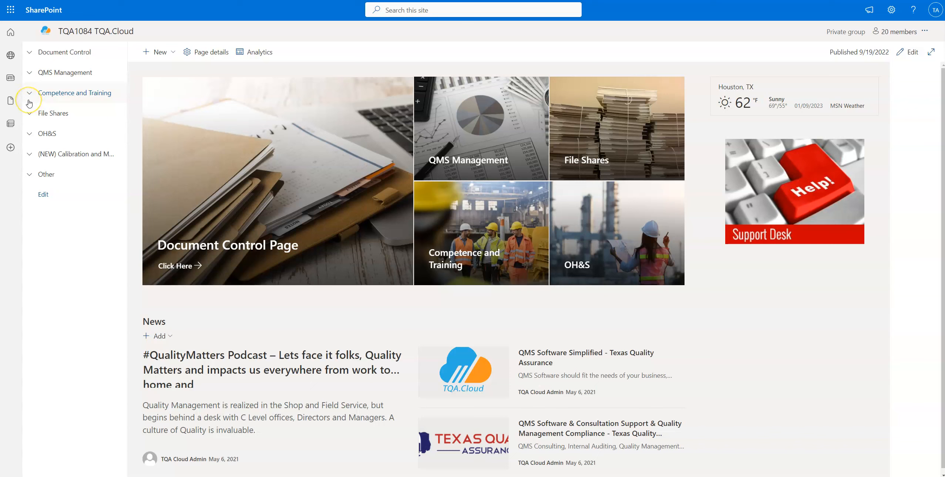
Step: Open the Training Library listed under Competence and Training
left_click(30, 96)
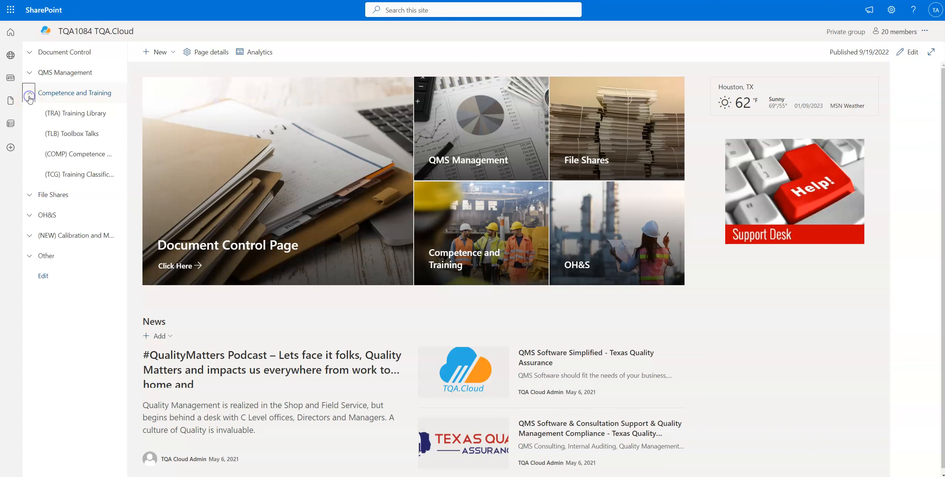
left_click(89, 116)
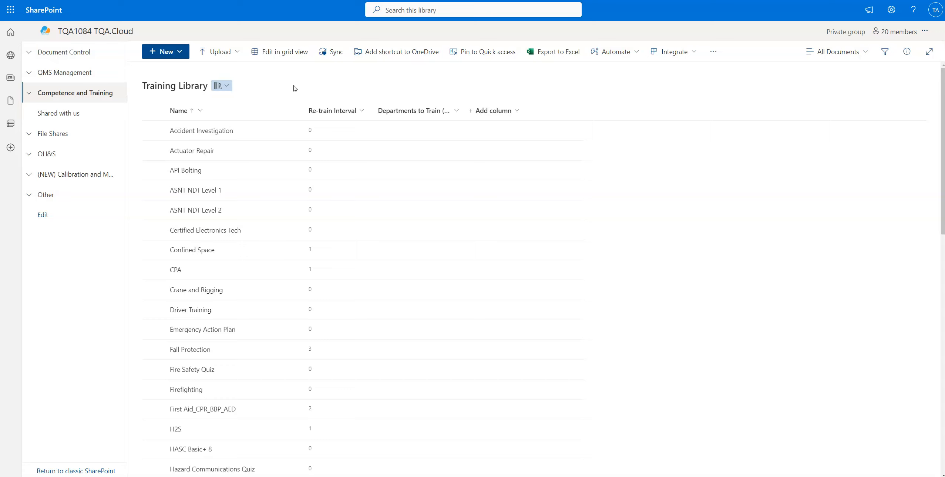
Step: Draft a new Competence Directory named New Hire Training with a re-train interval of 2 and discard the draft
left_click(168, 52)
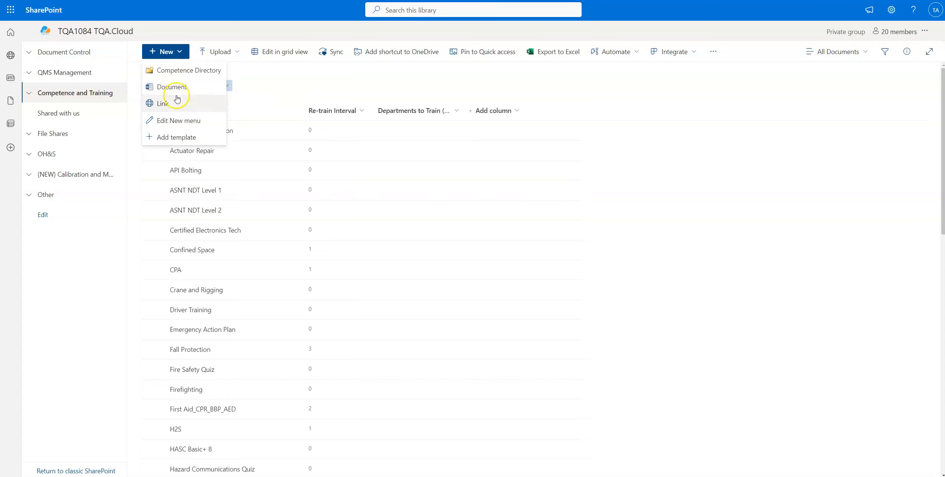
left_click(180, 70)
left_click(601, 97)
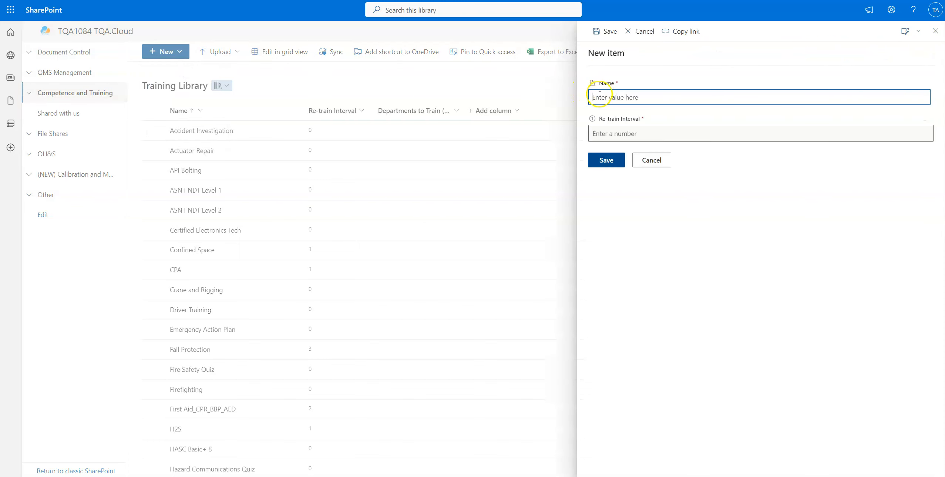
left_click(621, 90)
type("New Hire Training")
left_click(616, 134)
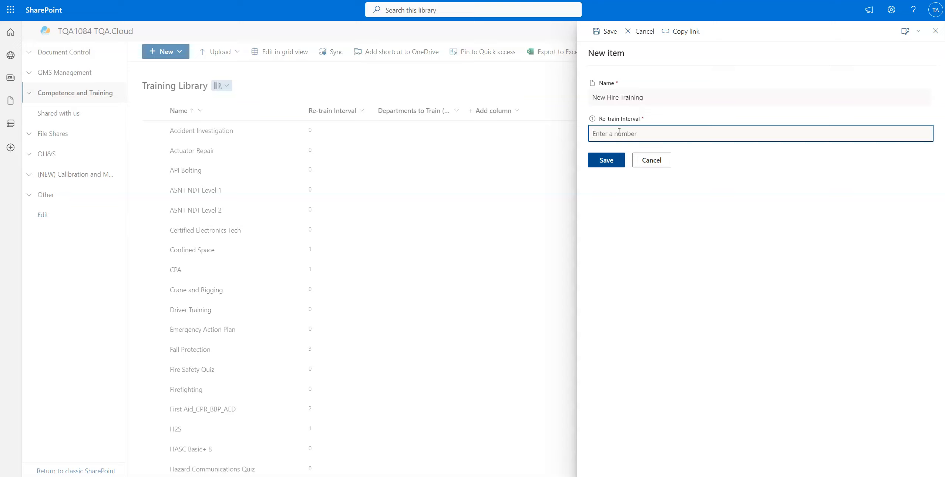
type("0")
key("BackSpace")
type("1")
key("BackSpace")
type("2")
left_click(645, 160)
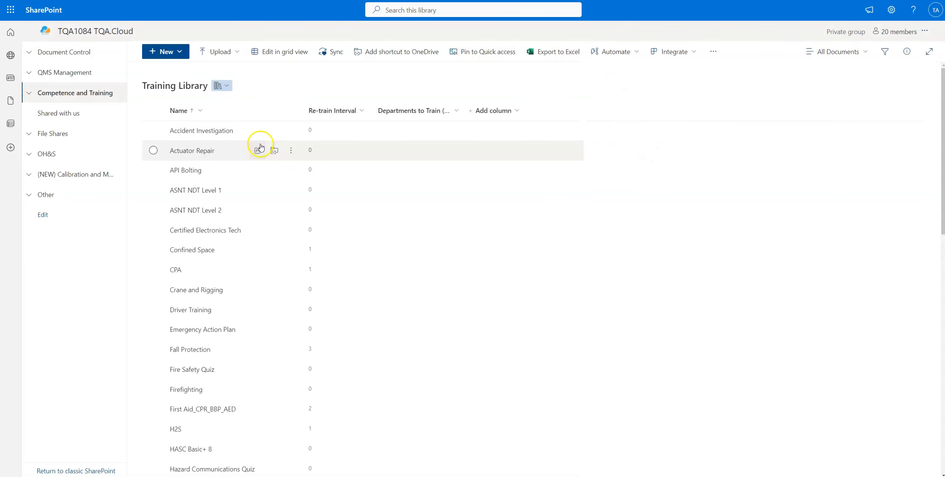
left_click(159, 133)
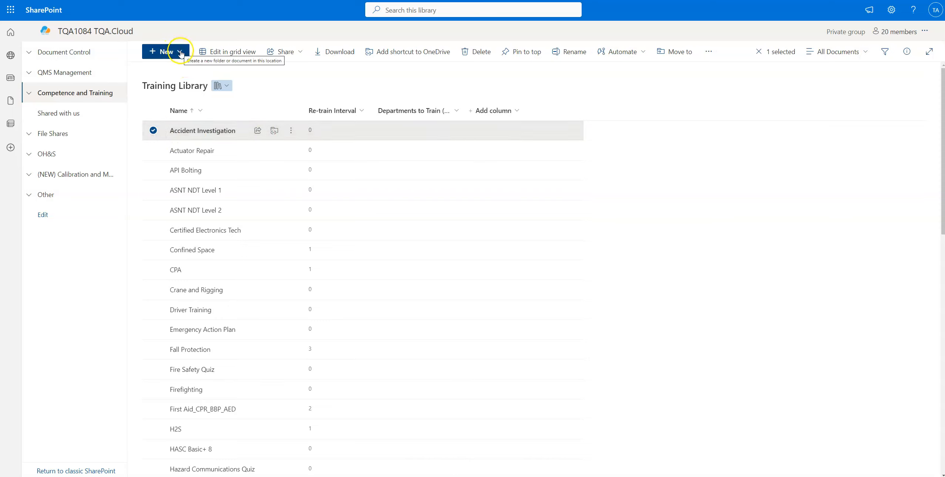
left_click(221, 149)
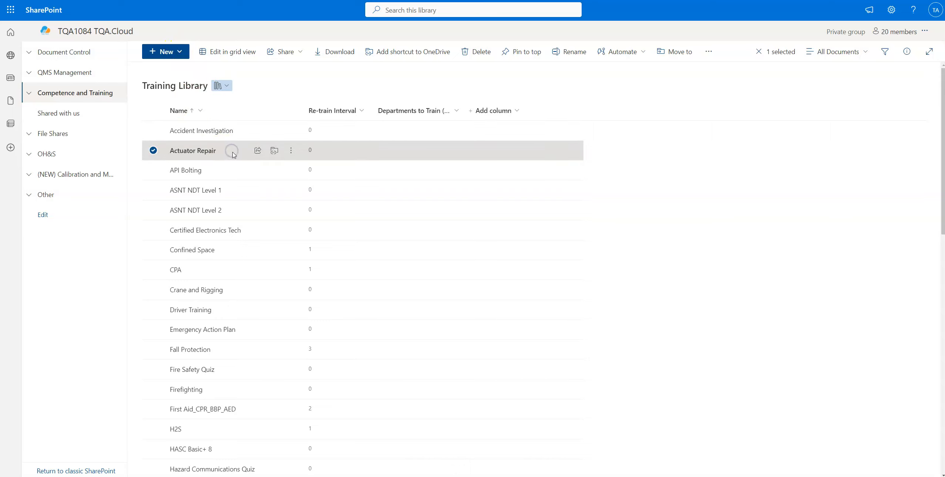
left_click(219, 171)
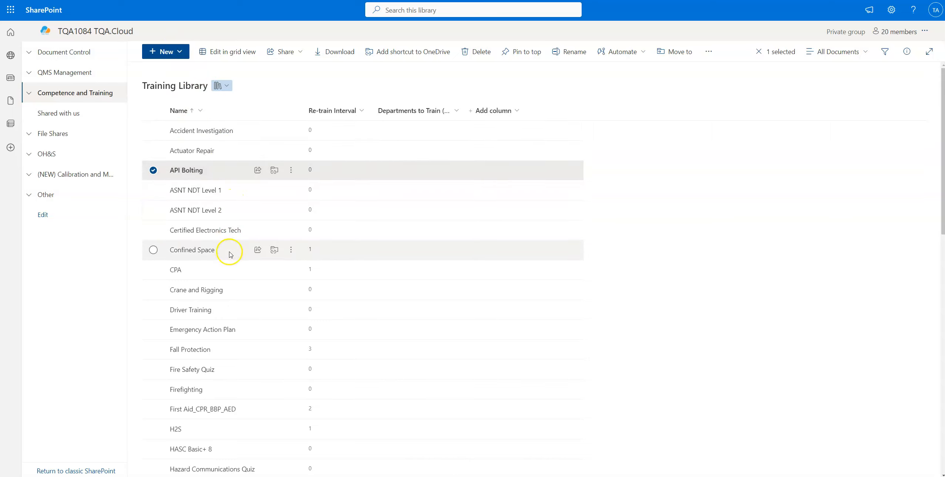
Step: Show the details and properties of the CPA folder in the Training Library
left_click(216, 265)
right_click(220, 268)
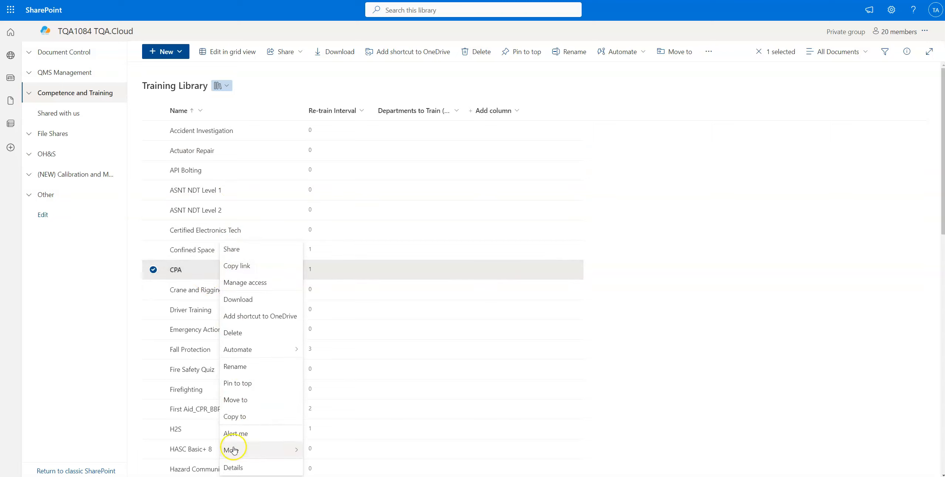
left_click(233, 467)
left_click(862, 208)
left_click(875, 180)
Step: Rename the CPA folder to "CPA (Obsolete)" in its properties and deselect it
left_click(857, 233)
left_click(863, 234)
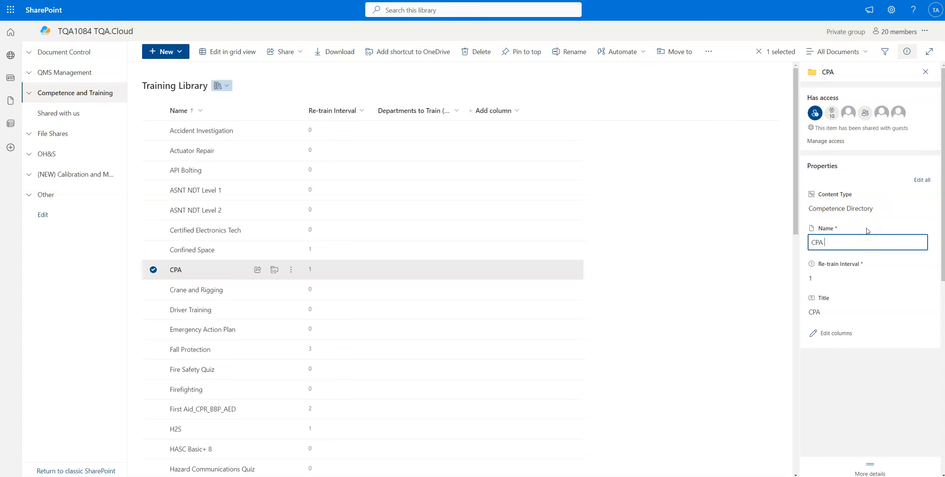
type("()")
type("Oboslete")
left_click(831, 245)
right_click(831, 245)
left_click(850, 254)
left_click(854, 244)
key("BackSpace")
left_click(880, 244)
left_click(841, 396)
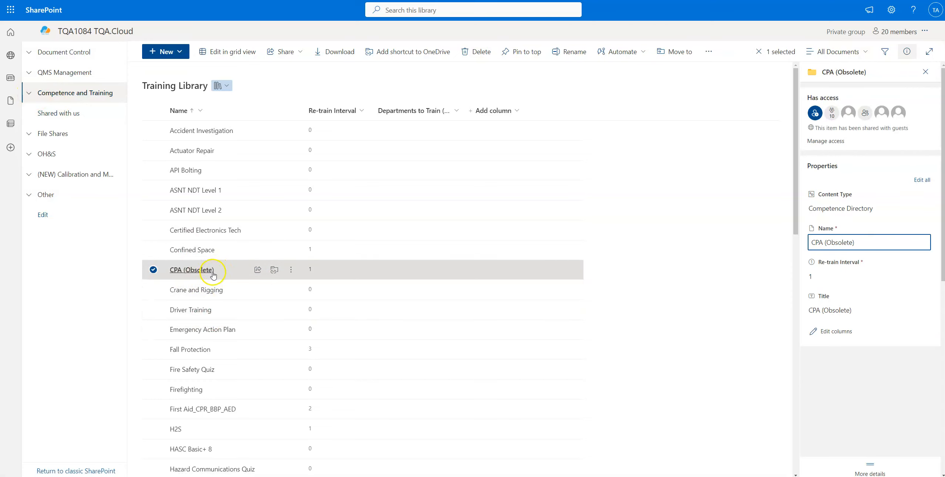
left_click(287, 76)
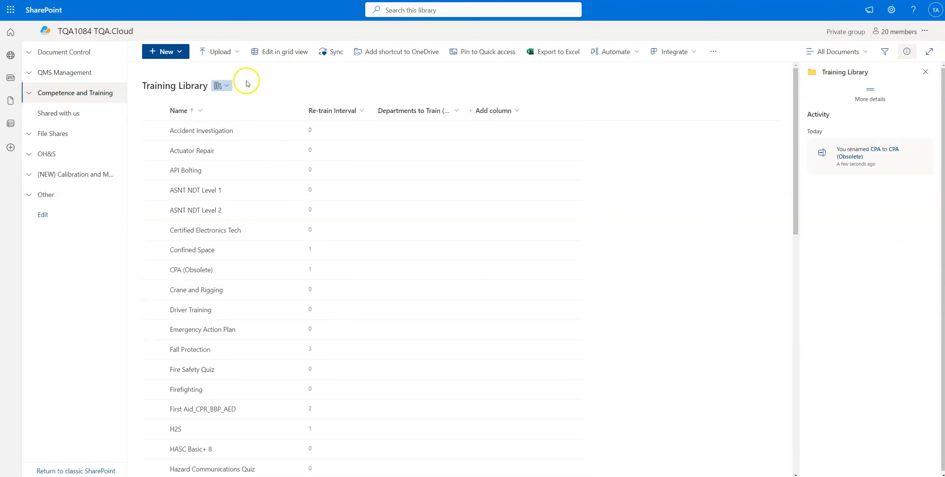
Step: Widen the Departments to Train column slightly with no folder selected
left_click(153, 150)
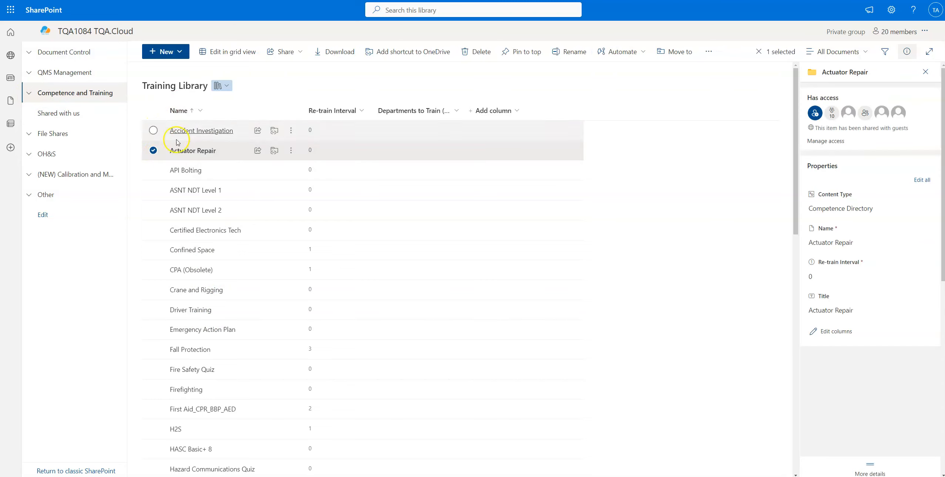
left_click(422, 78)
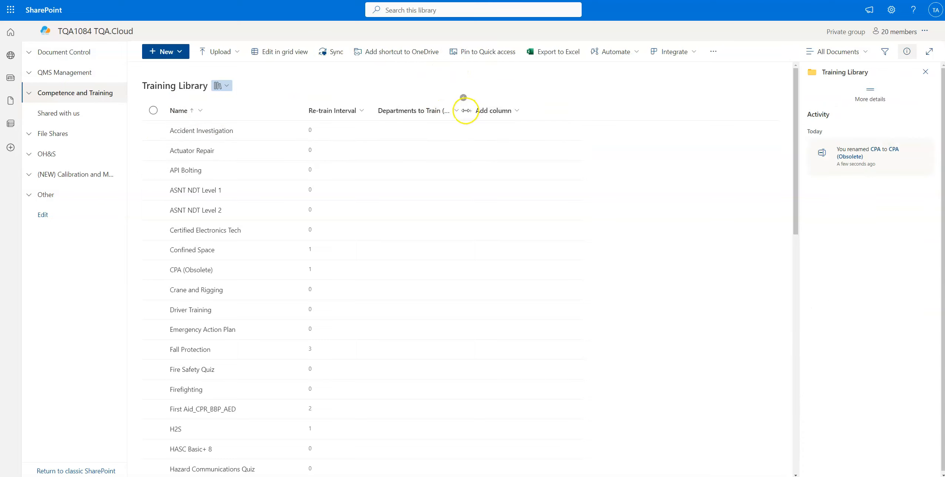
left_click_drag(467, 113, 482, 111)
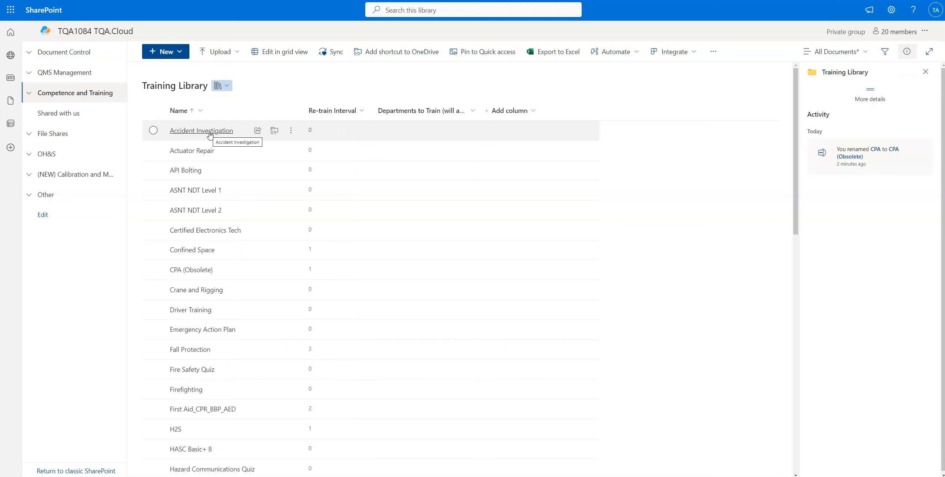
Step: View the contents of the Actuator Repair folder and return to the Training Library list
left_click(200, 141)
left_click(198, 150)
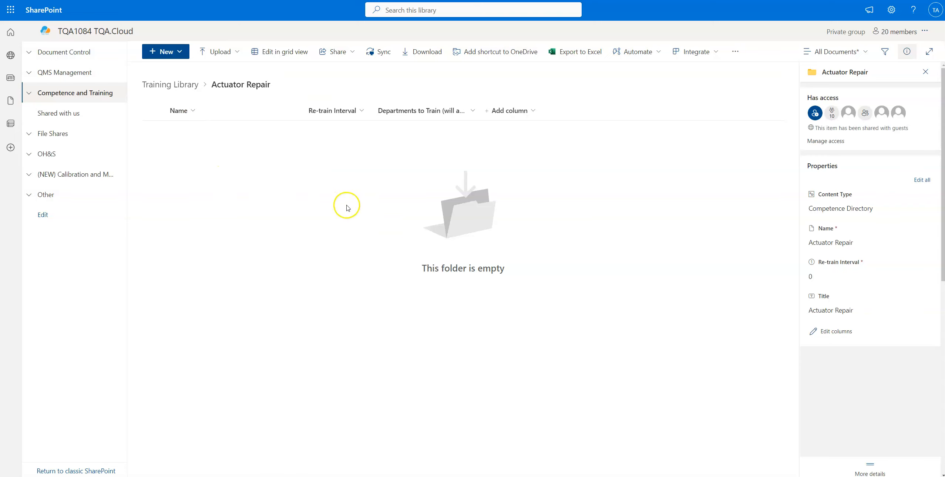
left_click(174, 93)
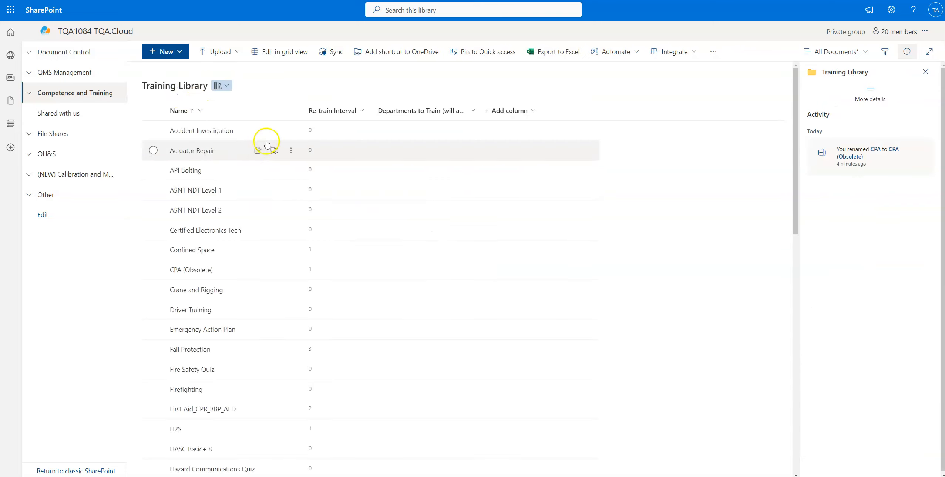